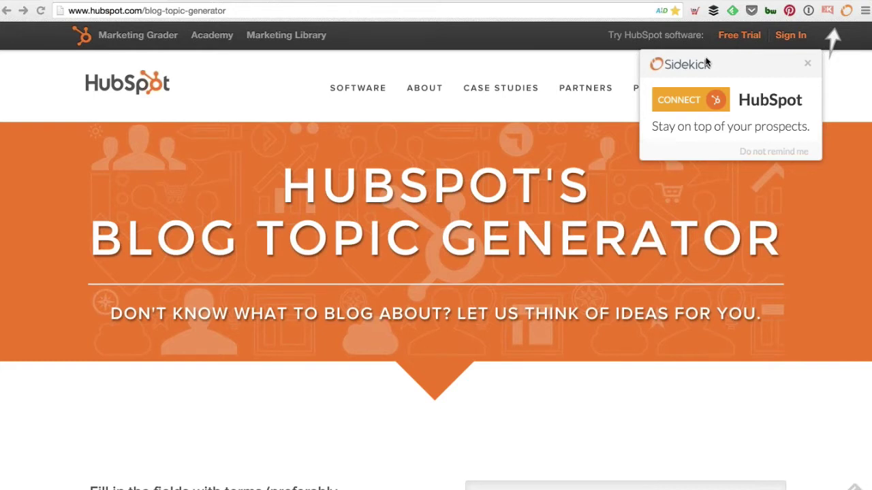
Step: Generate HubSpot blog topics from the terms Diabetes and Exercise
click(128, 11)
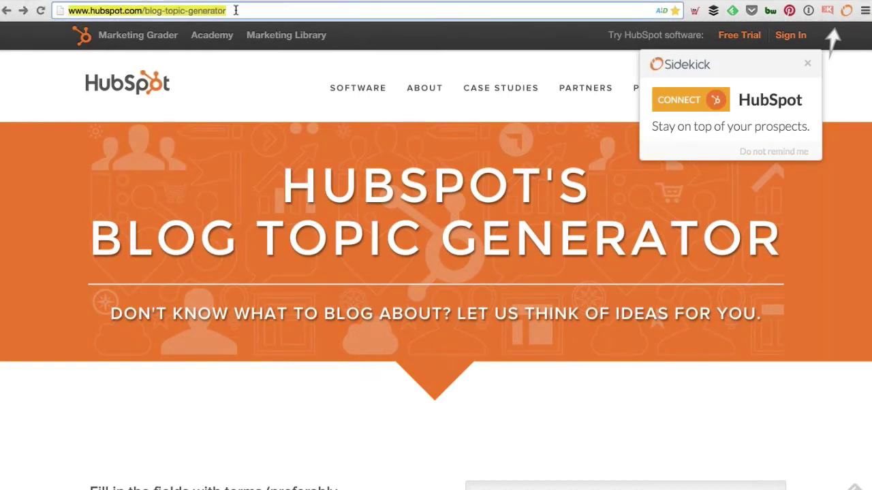
scroll(106, 377, down, 3)
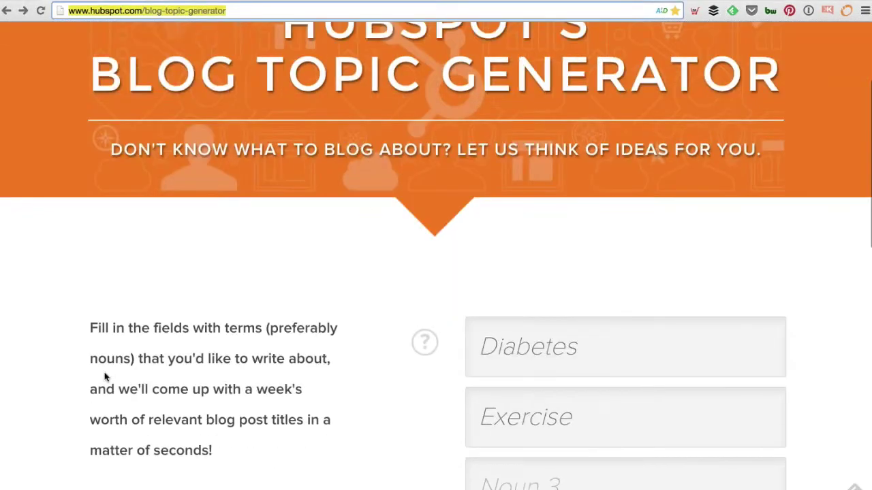
scroll(106, 377, down, 2)
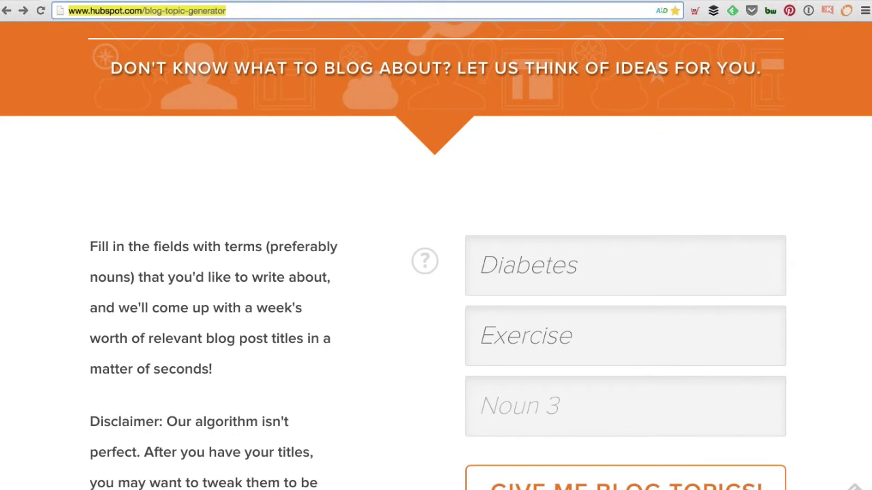
click(593, 334)
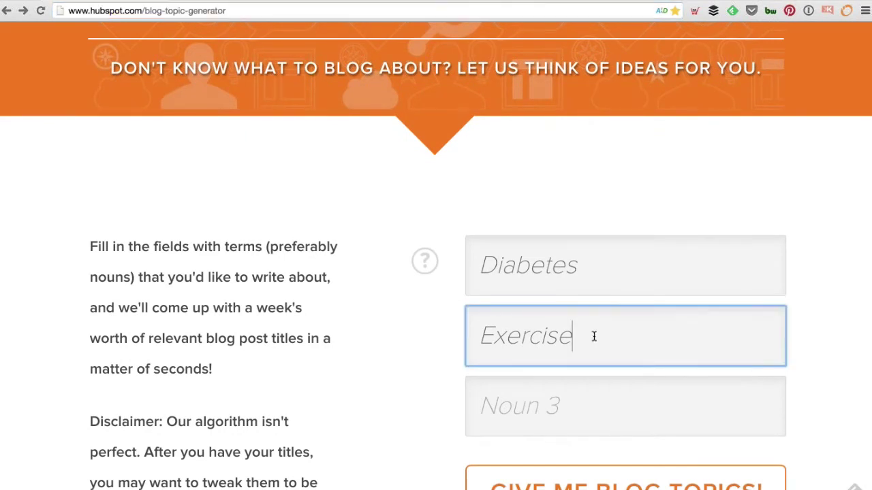
click(552, 406)
click(585, 339)
scroll(587, 343, down, 1)
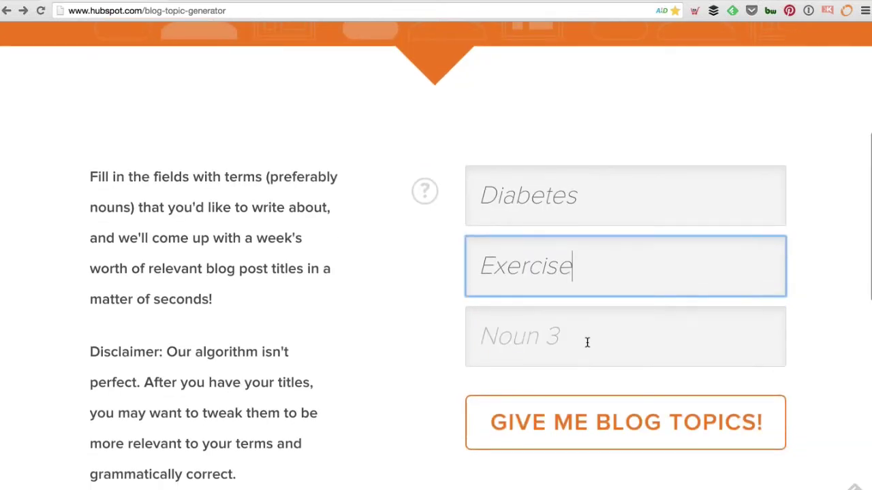
click(604, 196)
click(590, 266)
click(572, 425)
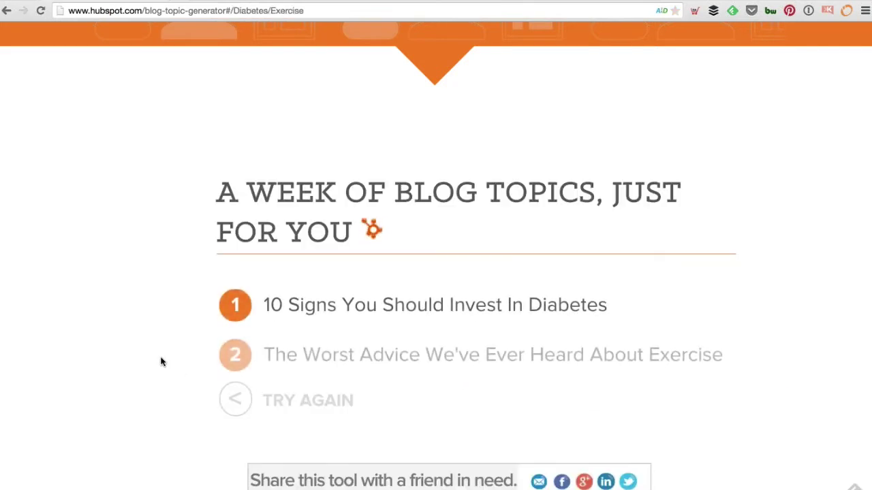
Step: Scroll down to read the five Diabetes topics, starting with '10 Signs You Should Invest In Diabetes'
scroll(161, 362, down, 1)
scroll(162, 361, down, 2)
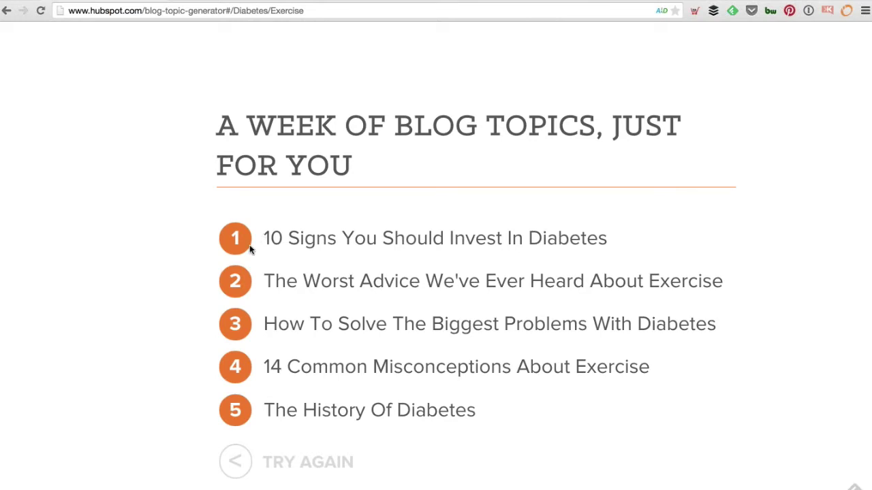
Step: Replace the term Exercise with Food and regenerate topics for Diabetes and Food
click(302, 464)
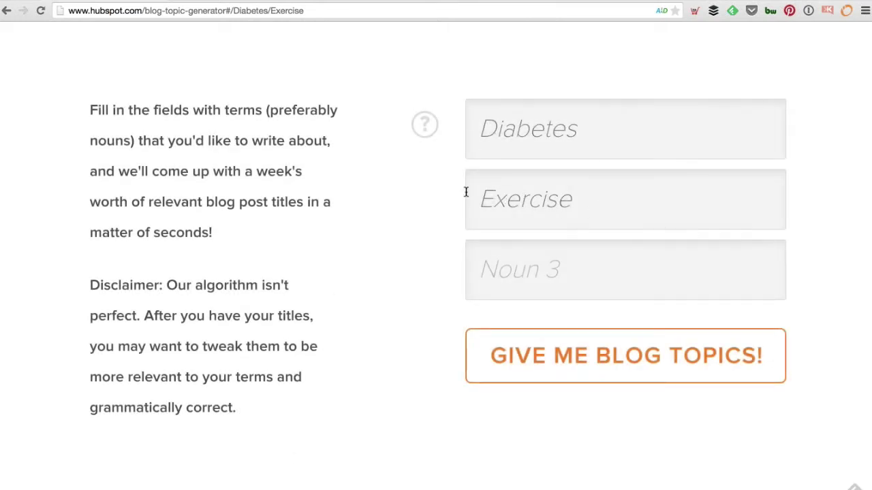
drag(476, 196, 608, 197)
text(Food)
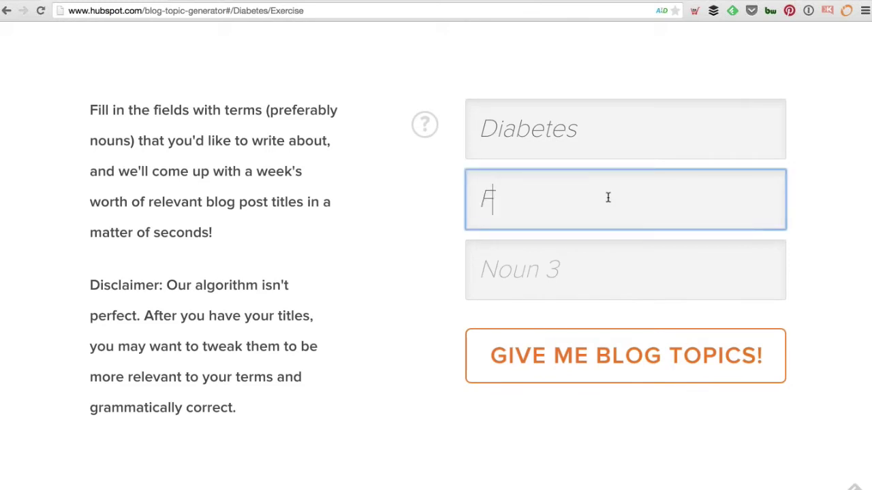
click(632, 350)
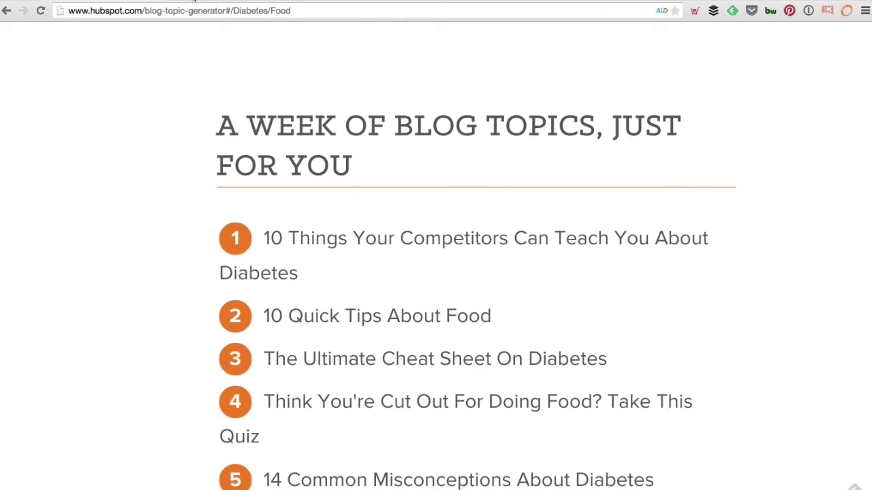
Step: Switch to the Portent Content Idea Generator with diabetes as the subject
click(194, 2)
scroll(340, 255, up, 3)
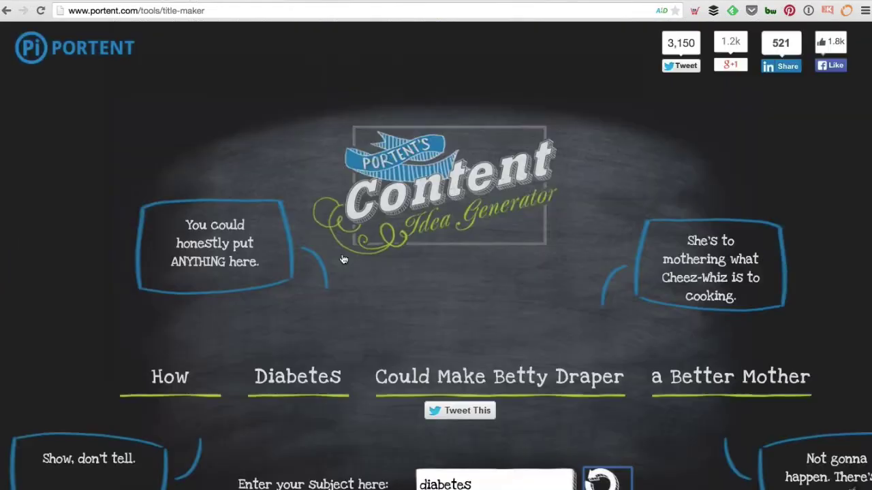
click(176, 11)
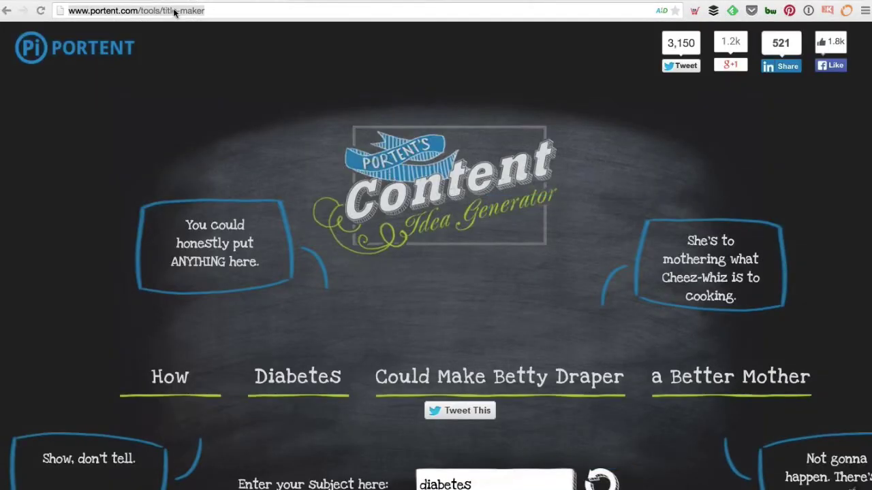
scroll(27, 250, down, 2)
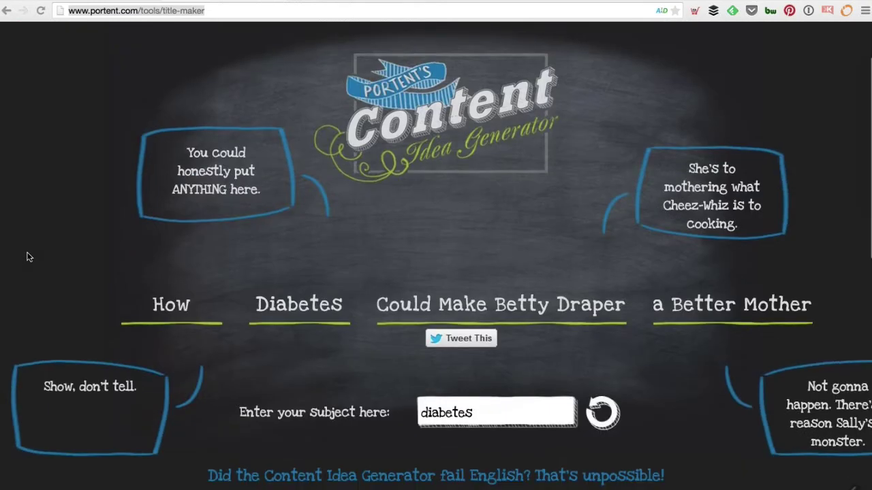
click(484, 414)
scroll(477, 341, down, 4)
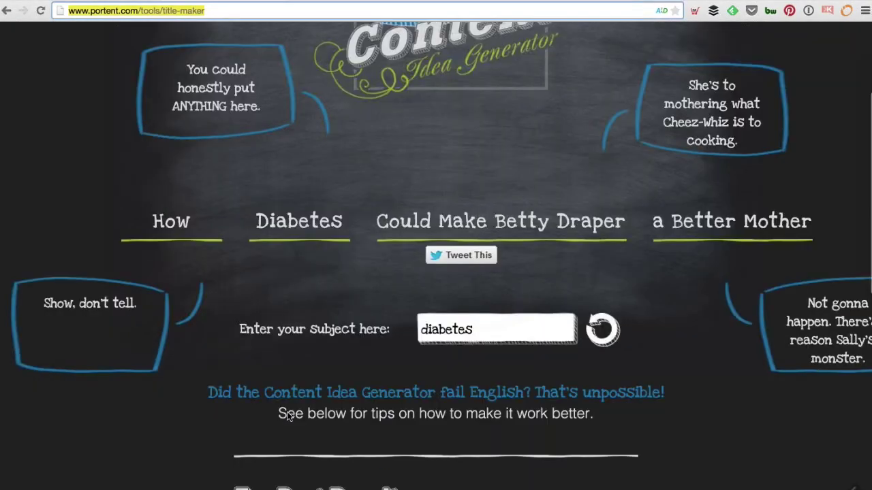
click(466, 264)
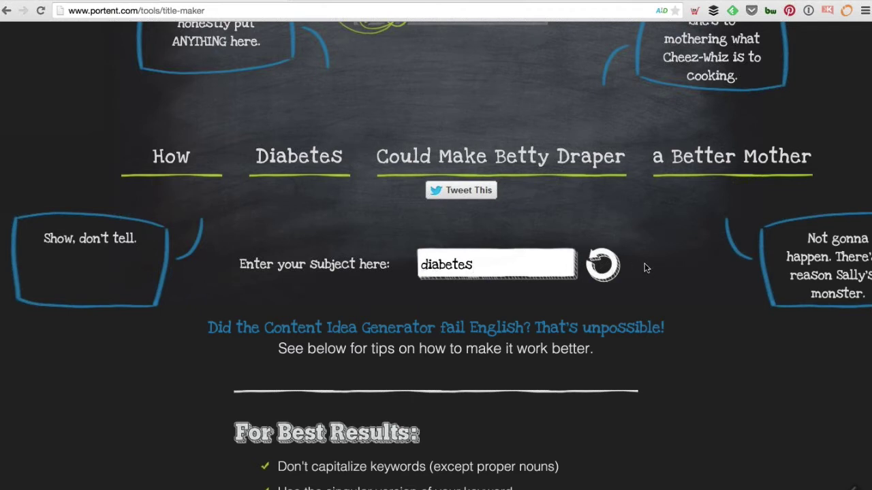
Step: Cycle through diabetes title ideas, ending on 'Folk Remedies for Improving Your Life Using Only Diabetes'
click(598, 266)
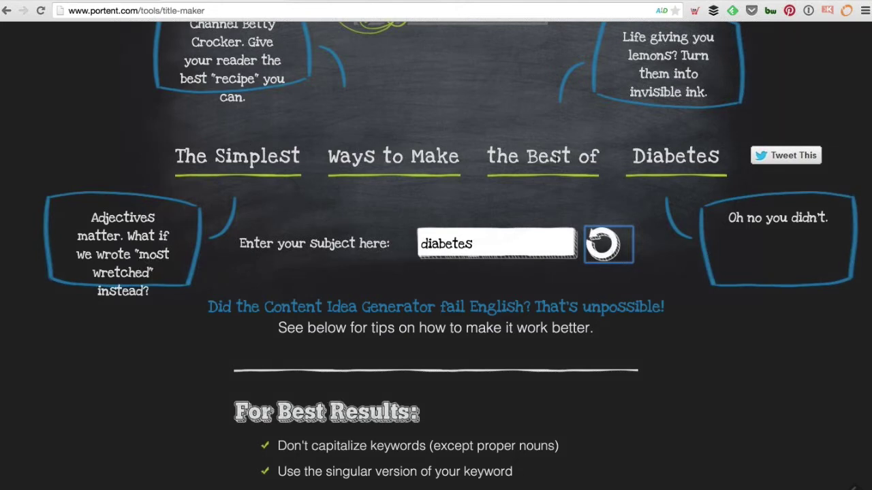
click(602, 243)
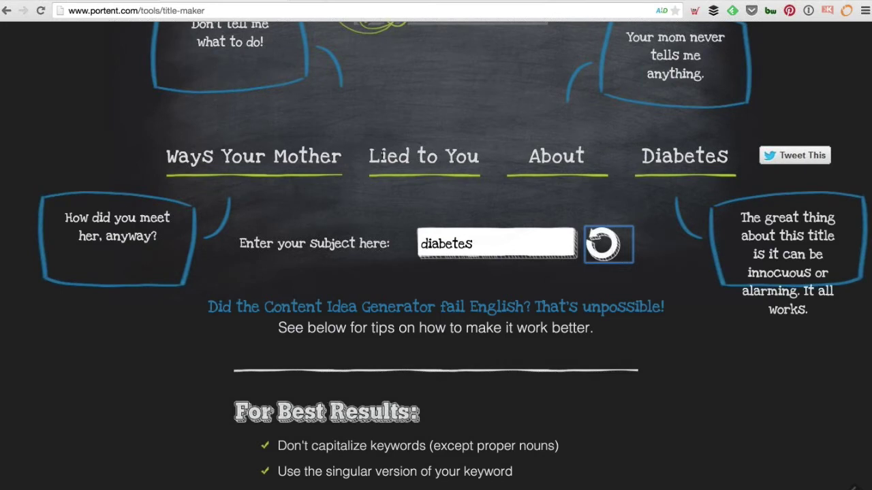
click(606, 249)
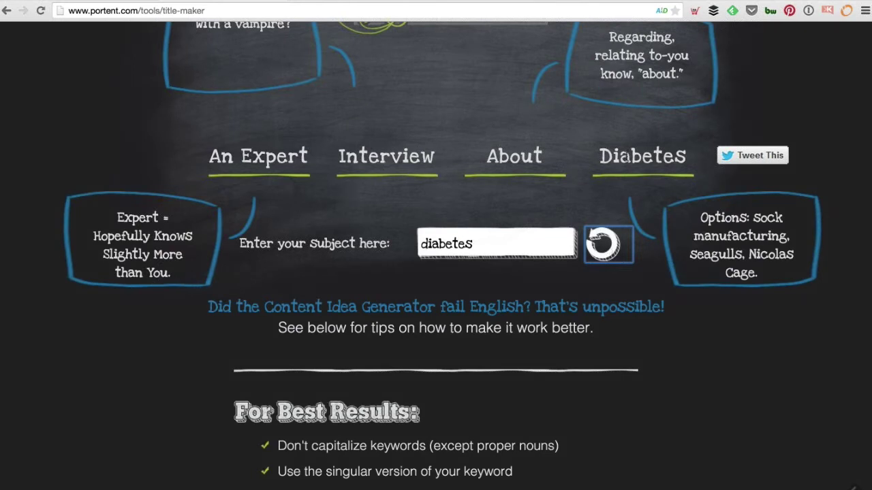
click(606, 244)
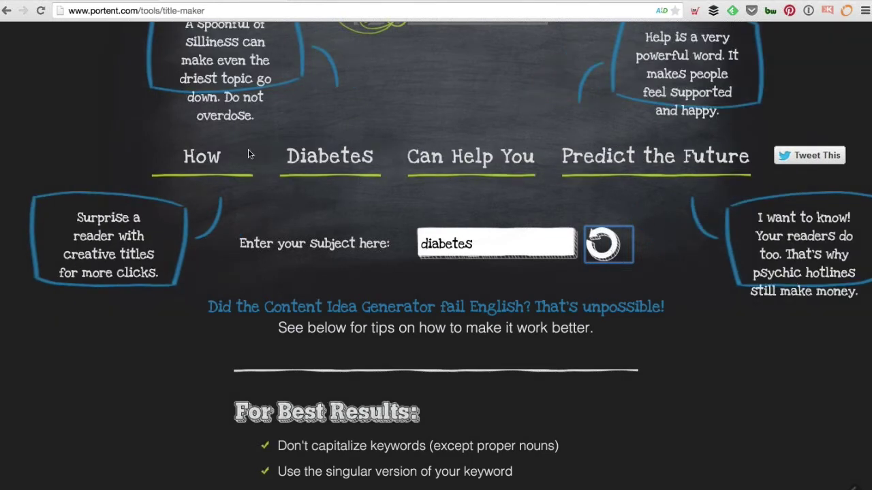
click(608, 245)
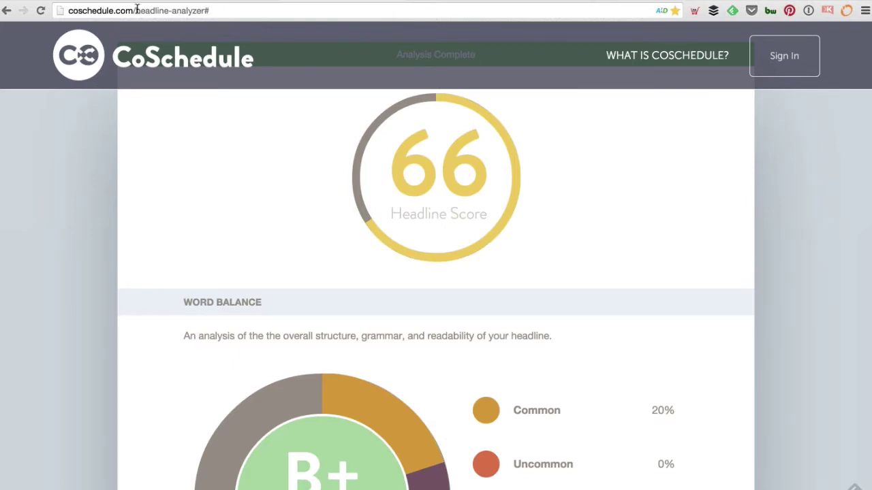
Step: Review the CoSchedule headline score of 66 and its 20% common, 30% power word balance
click(137, 11)
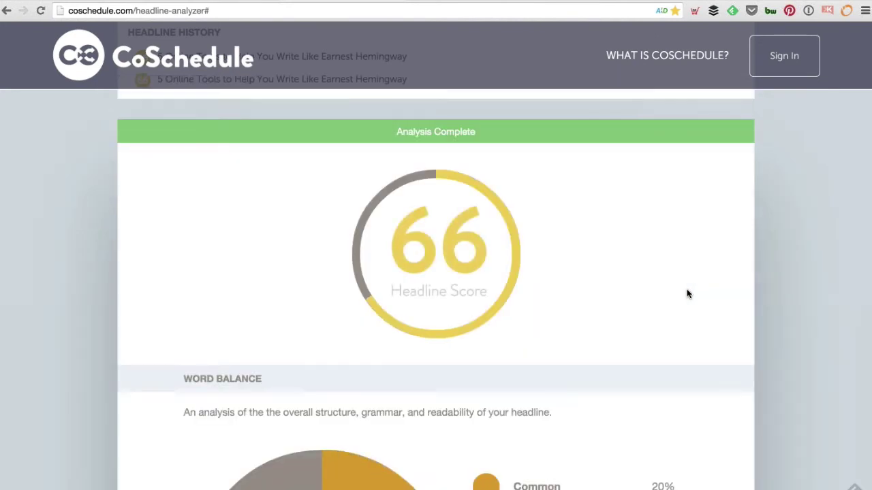
scroll(687, 294, down, 5)
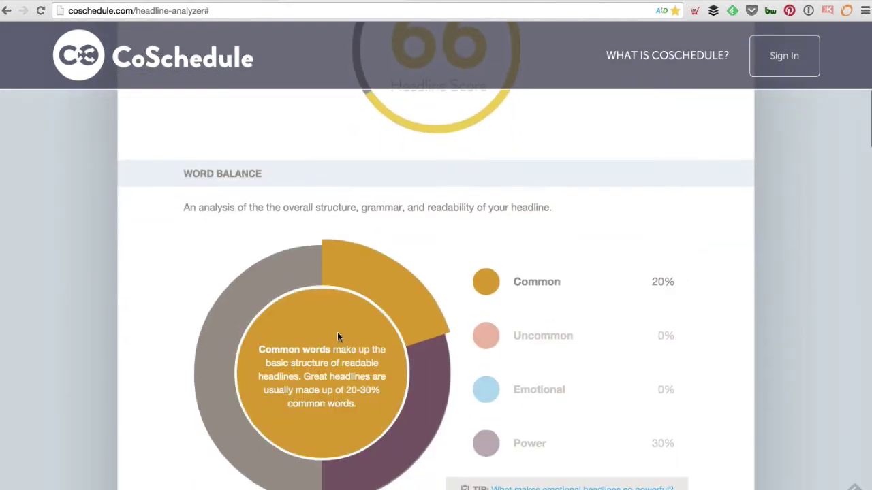
mouse_move(502, 281)
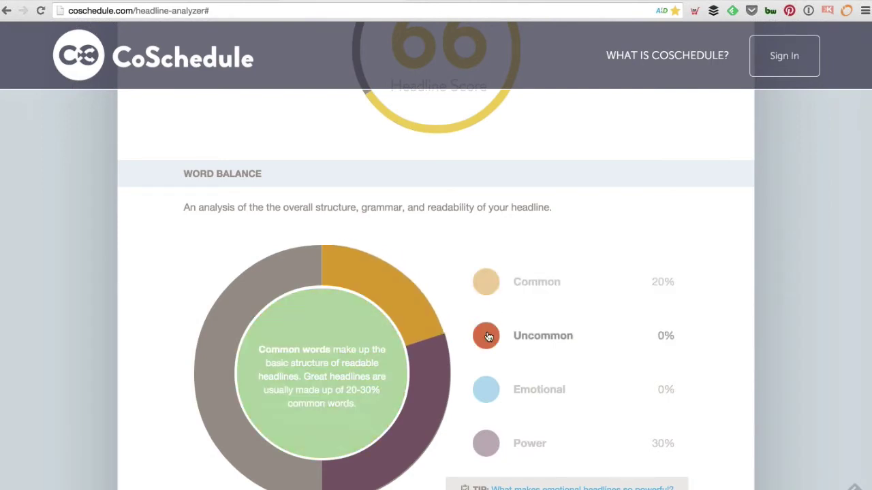
mouse_move(490, 392)
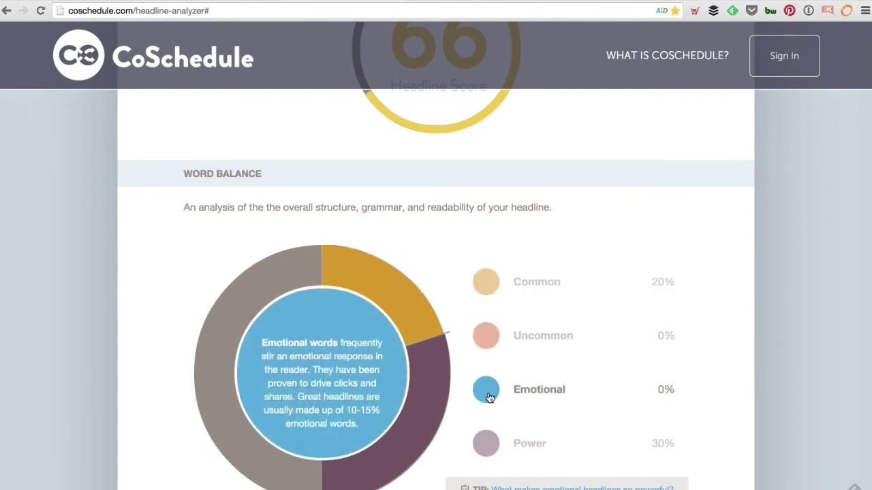
mouse_move(495, 450)
scroll(494, 450, down, 5)
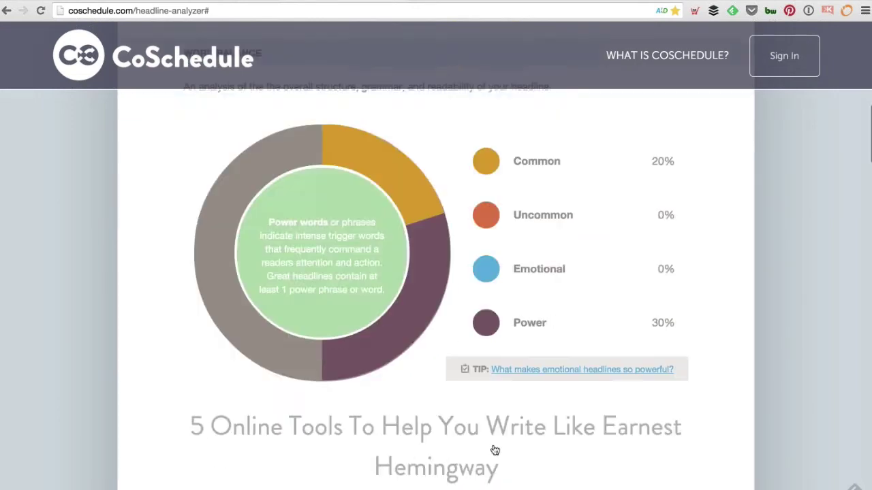
scroll(494, 450, up, 13)
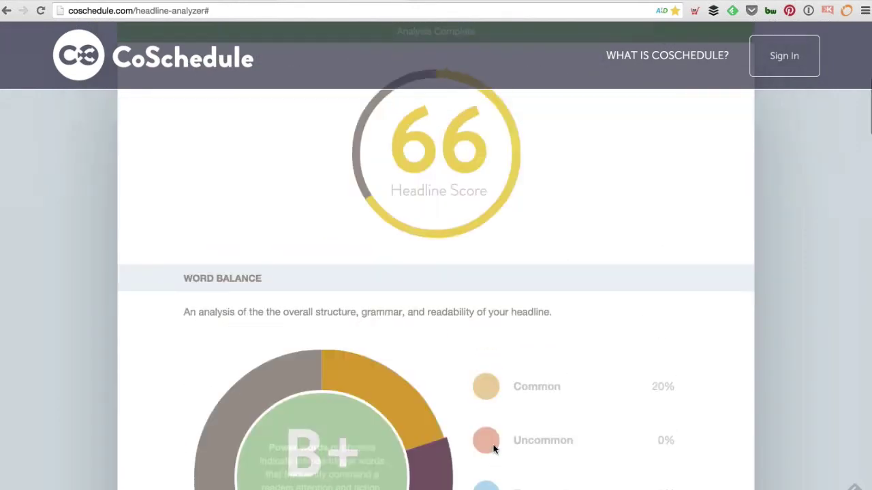
scroll(494, 449, down, 4)
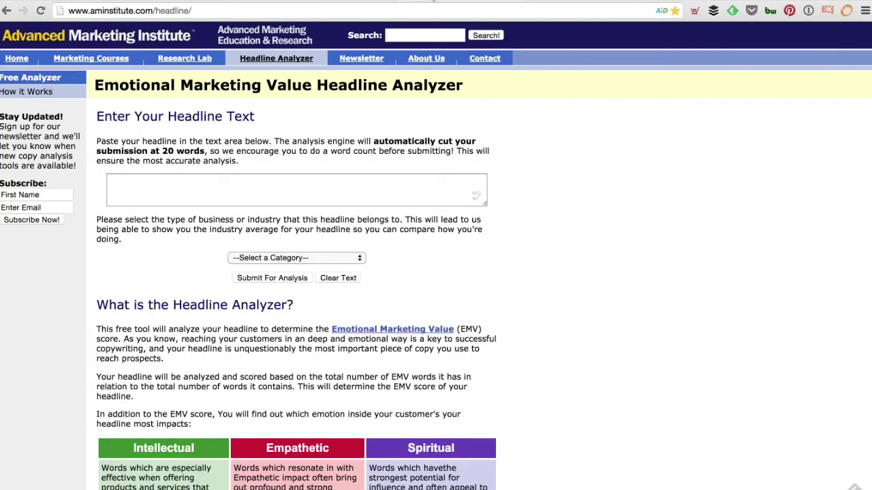
Step: Analyze '5 Tools to Help You Write Like Ernest Hemingway' under Business & Professional Services
click(131, 179)
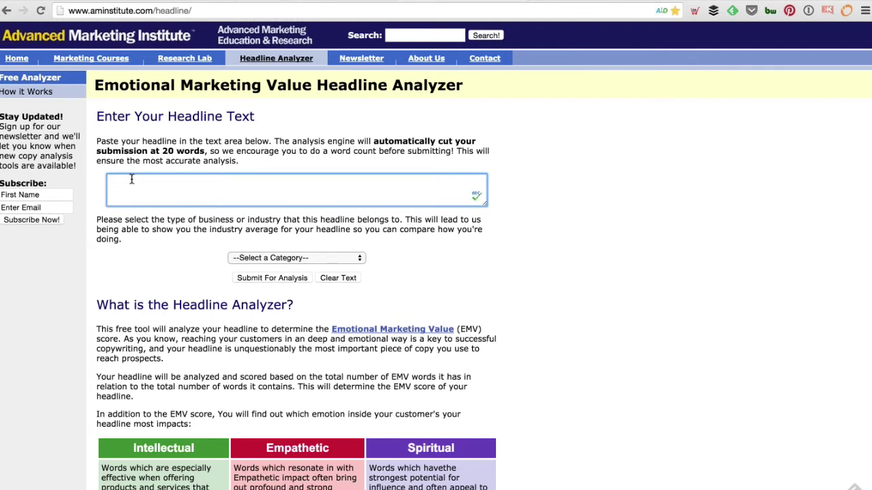
text(5 Tools to Help You Write Like Ernest Hemingway)
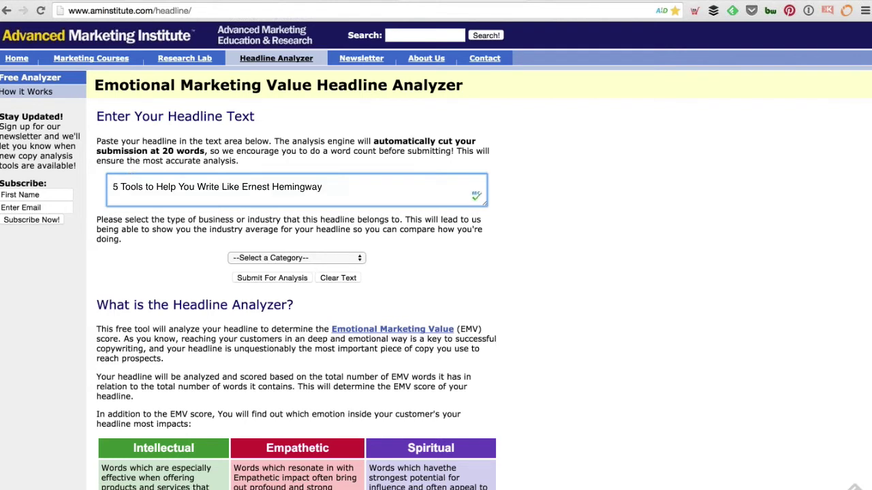
key(Tab)
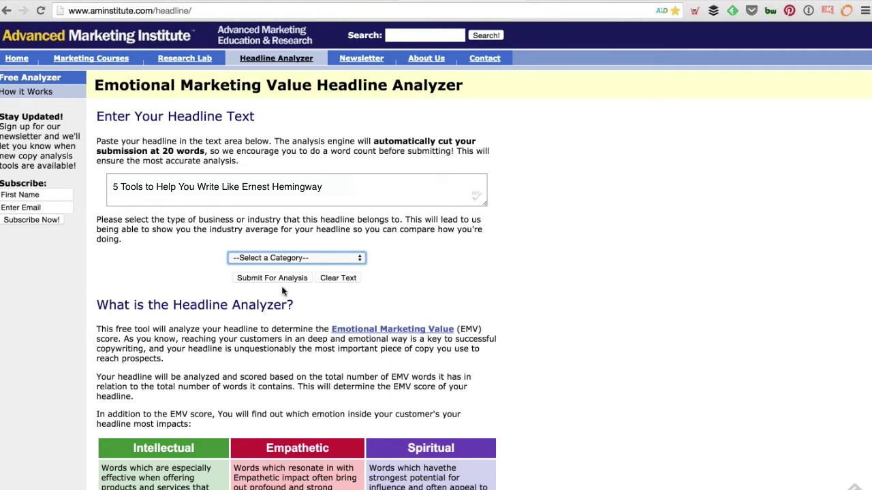
key(b)
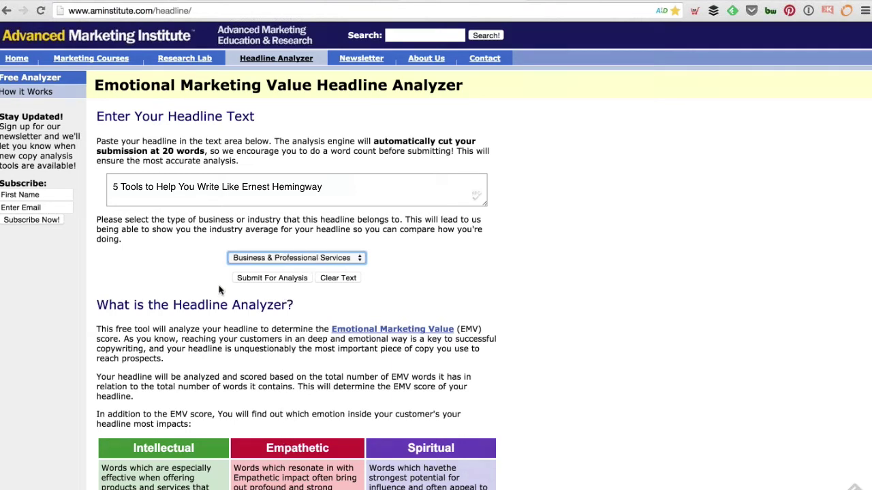
click(264, 278)
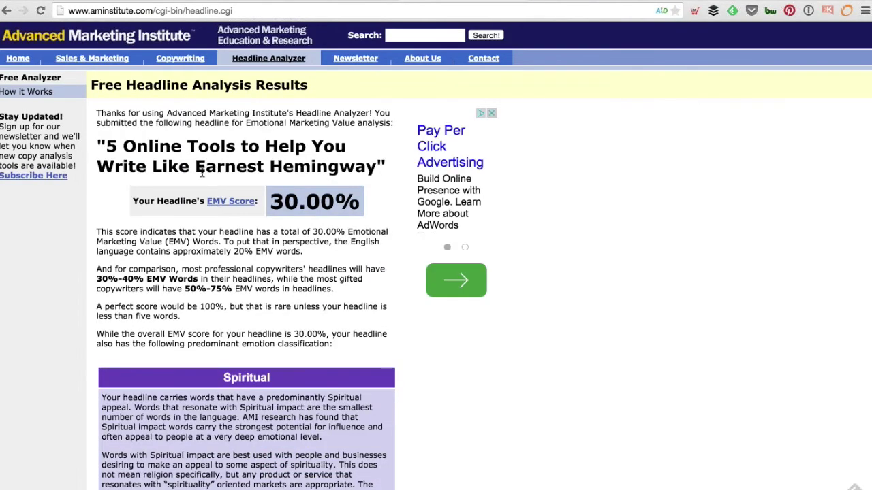
Step: Highlight the 30.00% EMV score and the copywriter benchmark, then move to Hemingway Editor
drag(271, 202, 342, 205)
drag(185, 289, 224, 290)
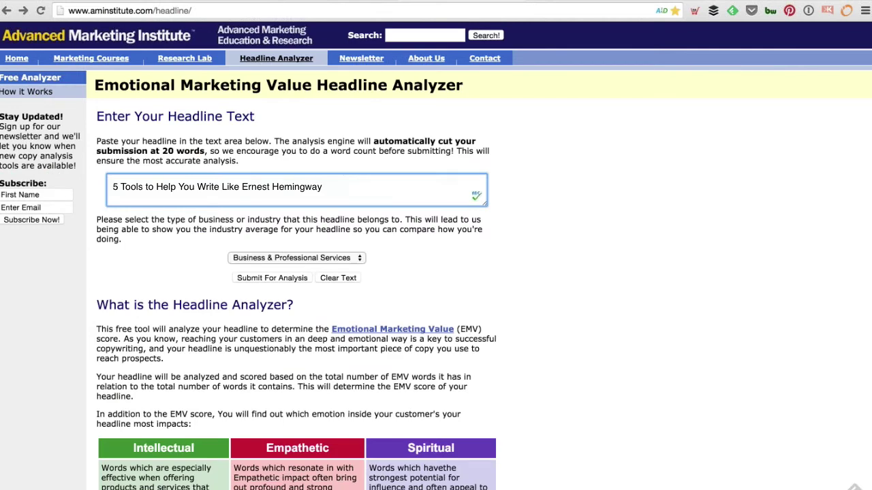
click(571, 1)
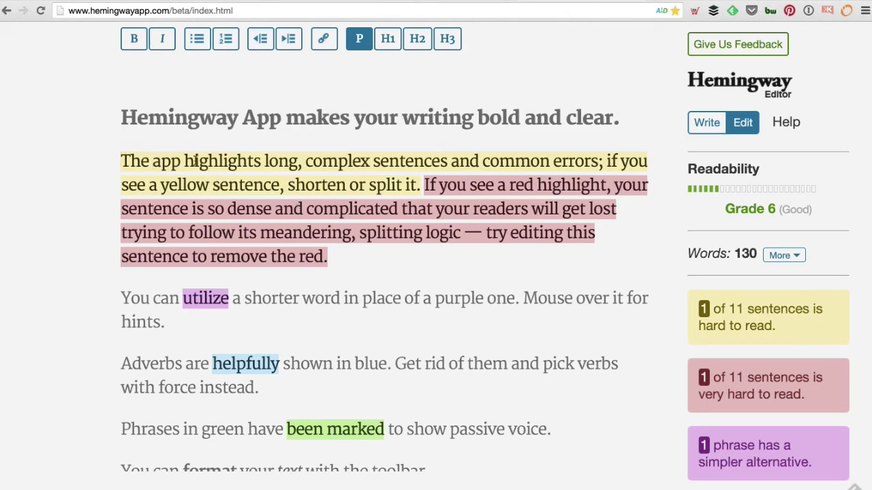
drag(162, 185, 393, 431)
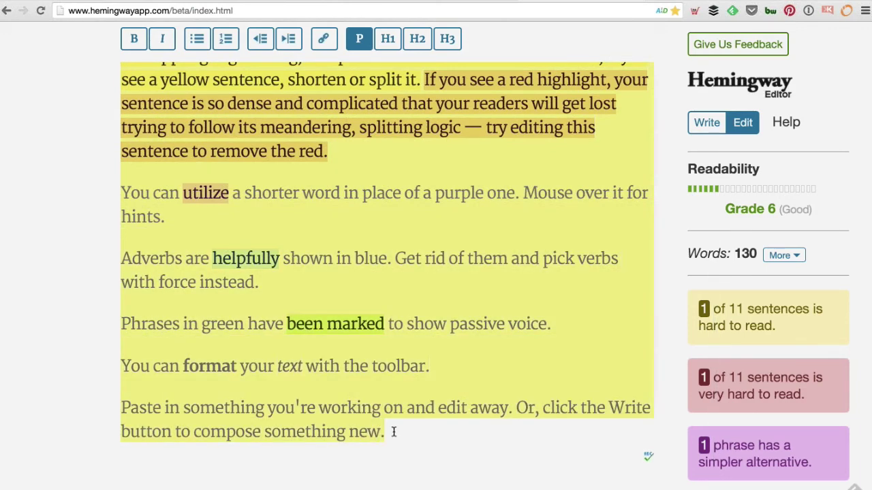
scroll(394, 432, up, 3)
click(287, 185)
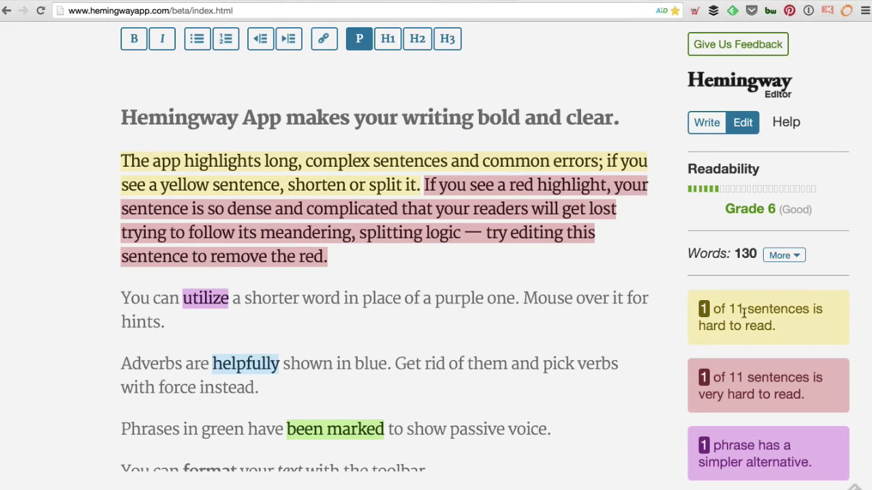
scroll(744, 310, down, 1)
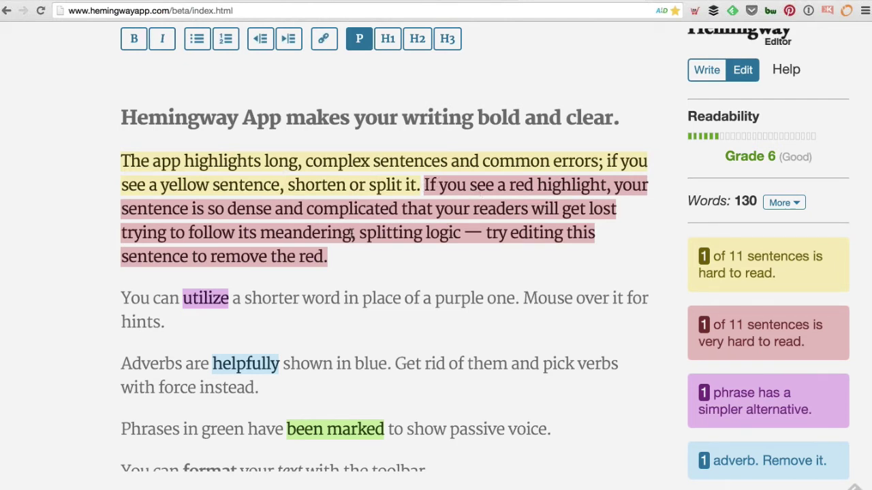
Step: End the sentence after 'meandering' and cut extra clauses, leaving '...so dense readers will get lost.'
double_click(351, 232)
key(BackSpace)
text(.)
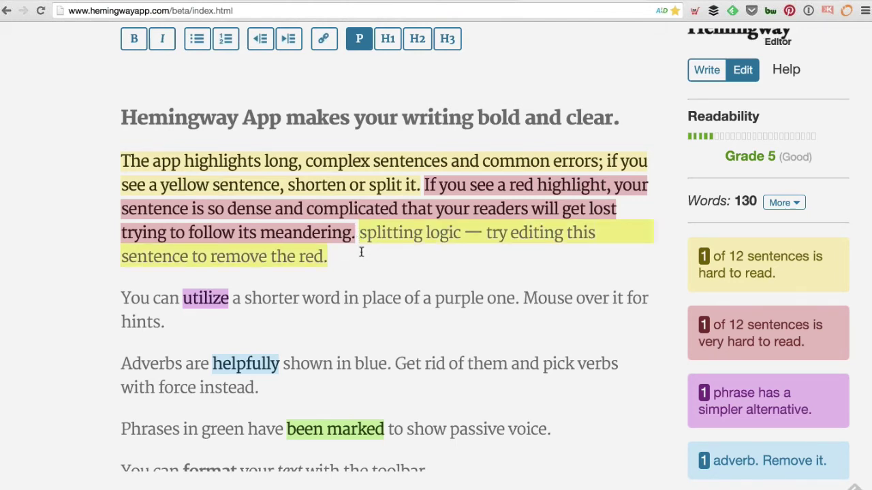
key(BackSpace)
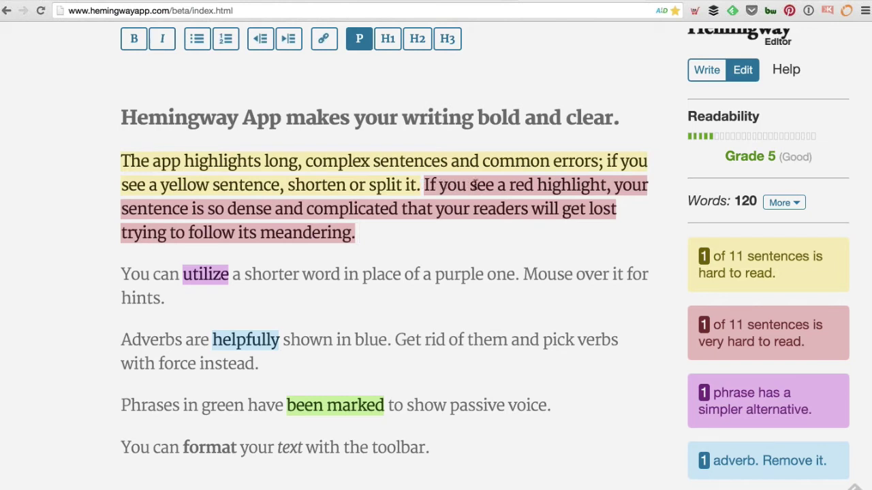
drag(474, 184, 615, 180)
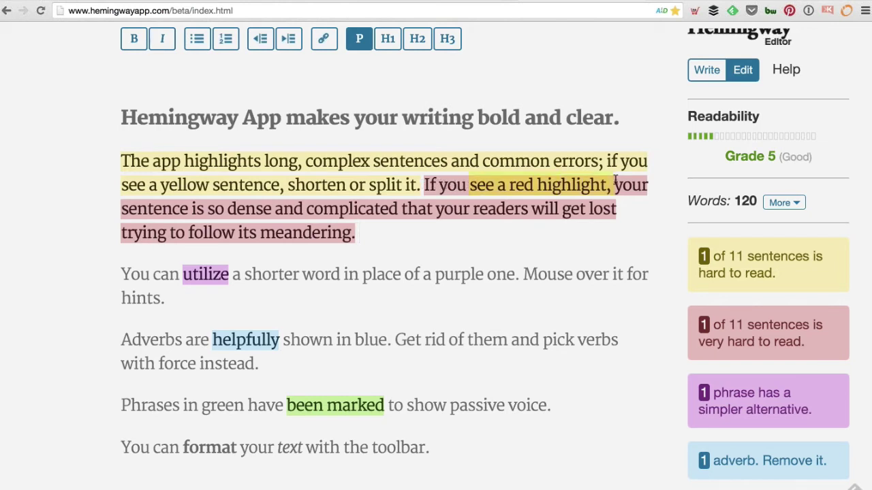
key(BackSpace)
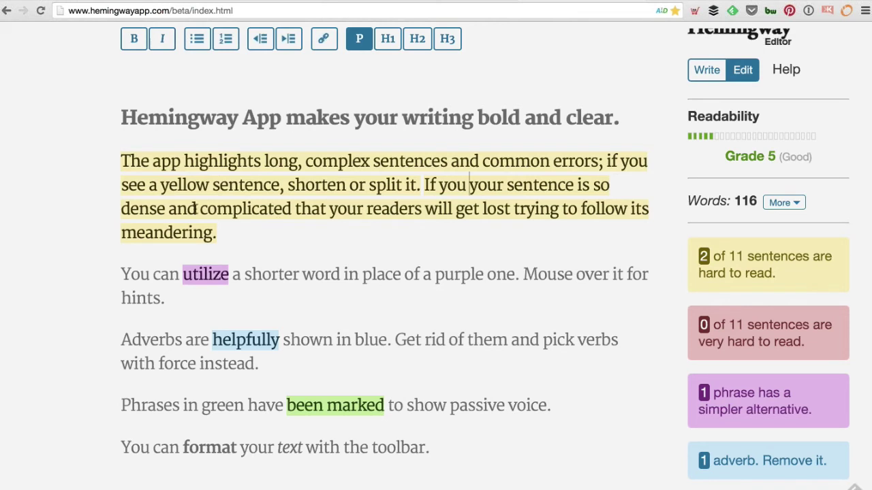
drag(167, 209, 369, 209)
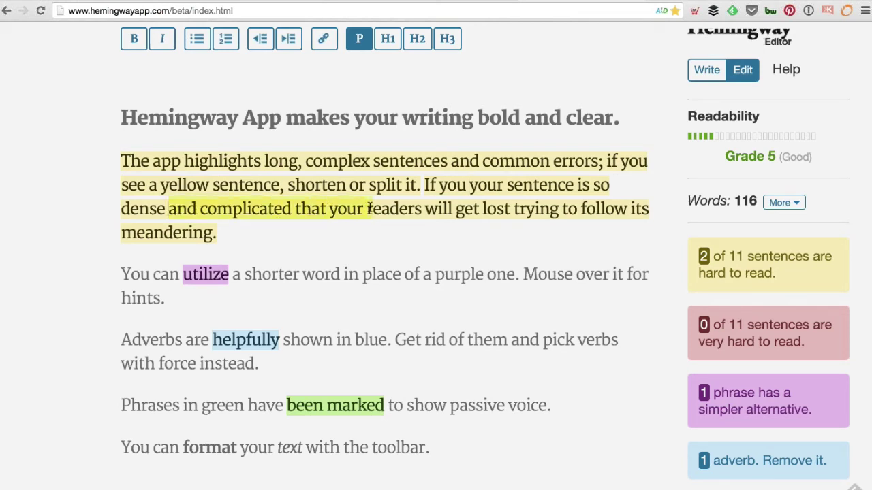
key(BackSpace)
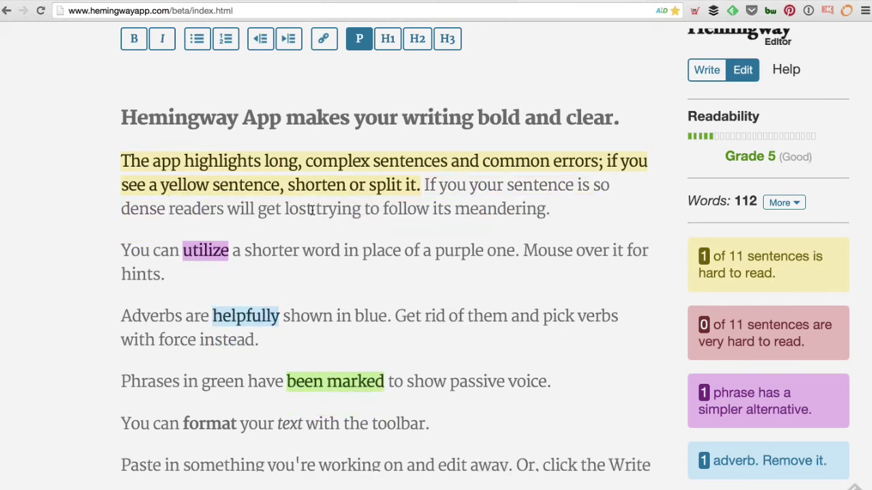
drag(315, 211, 544, 215)
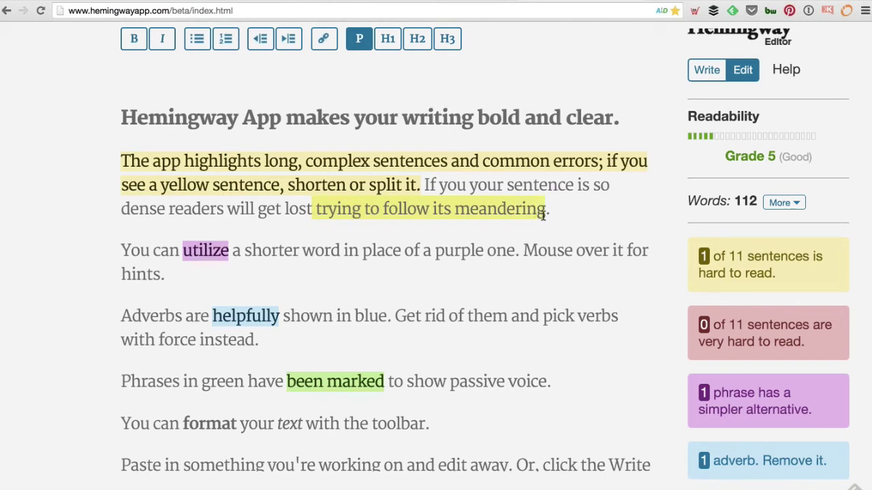
key(BackSpace)
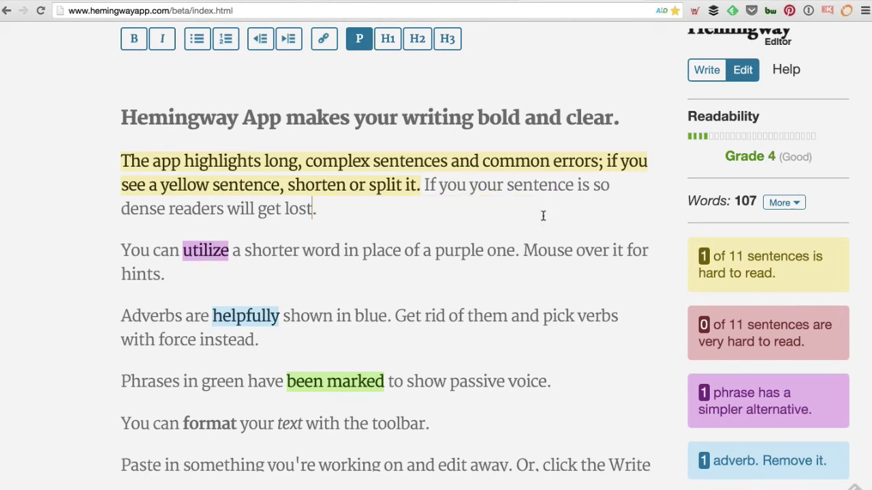
click(426, 184)
Step: Replace 'utilize' with 'use' and scroll the sidebar to the passive voice card
scroll(401, 262, down, 2)
scroll(399, 259, up, 2)
mouse_move(206, 246)
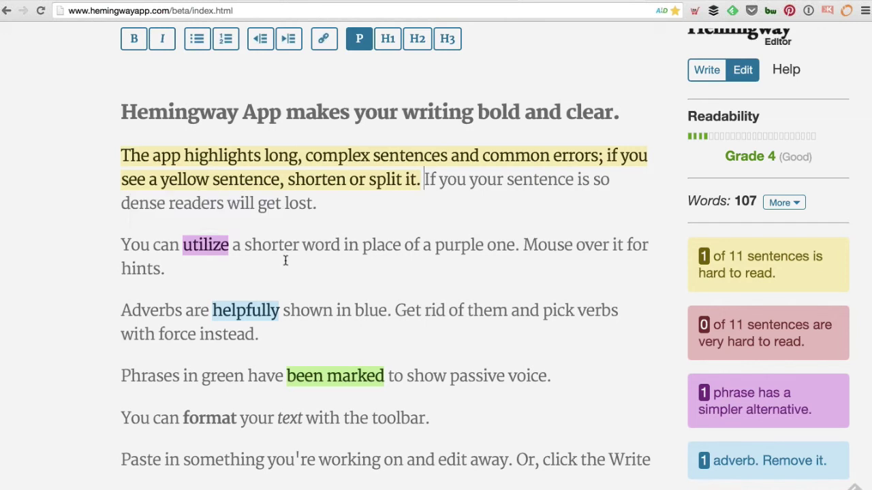
drag(182, 244, 230, 245)
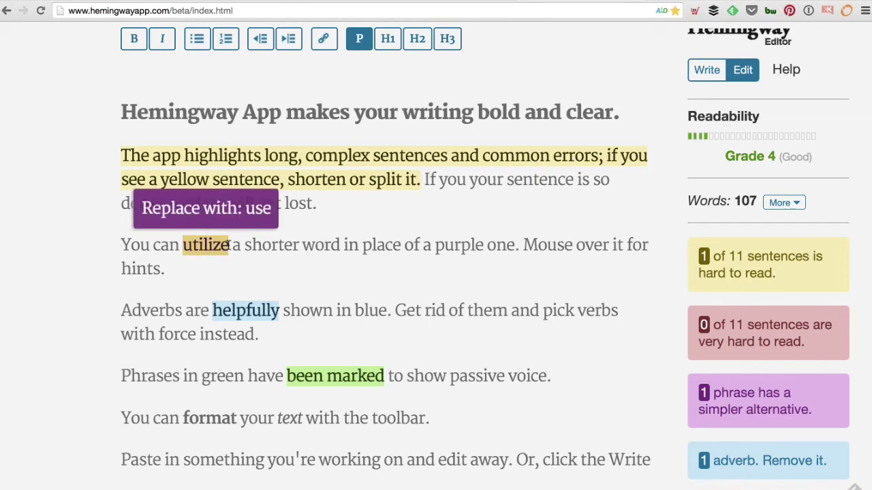
text(use)
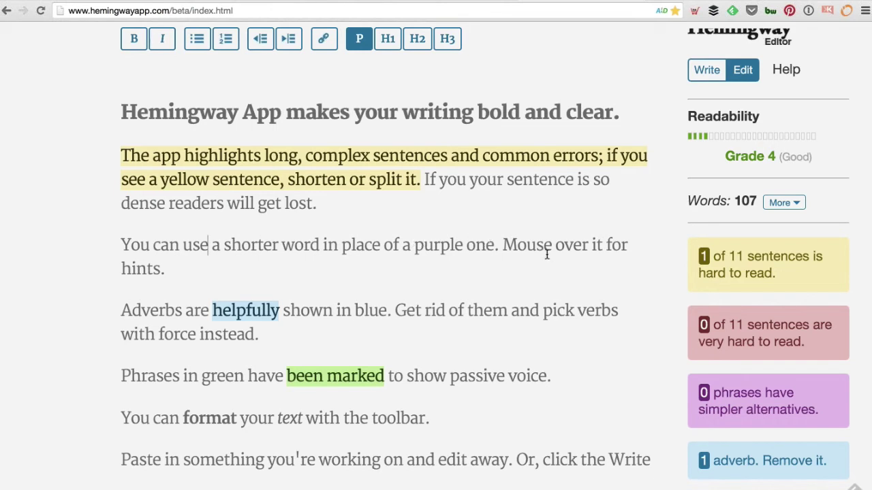
scroll(609, 366, down, 1)
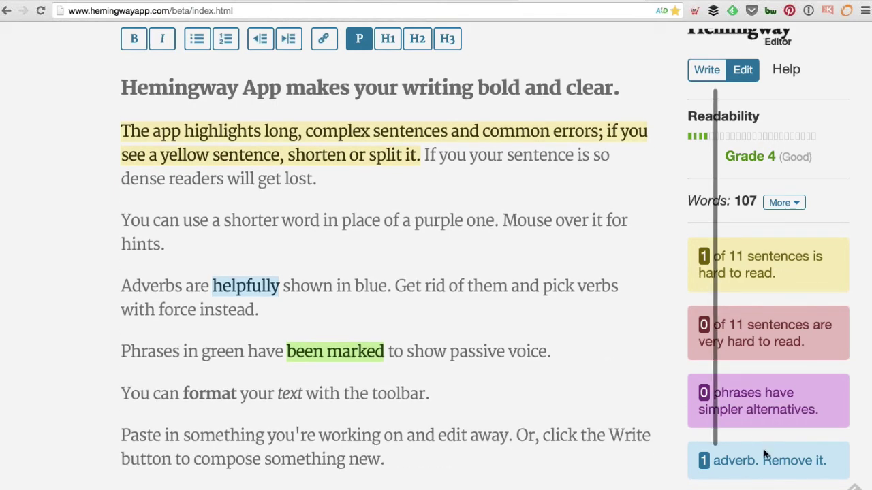
scroll(384, 296, down, 1)
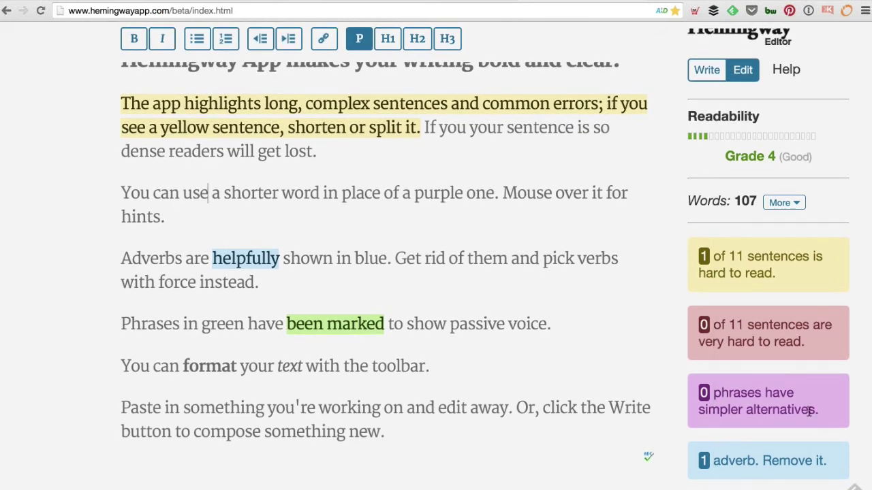
scroll(809, 412, down, 3)
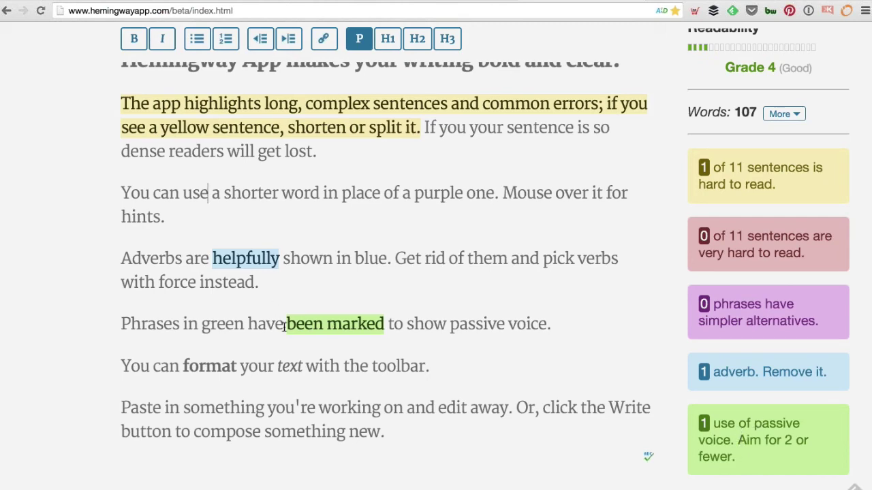
click(471, 338)
scroll(472, 338, up, 2)
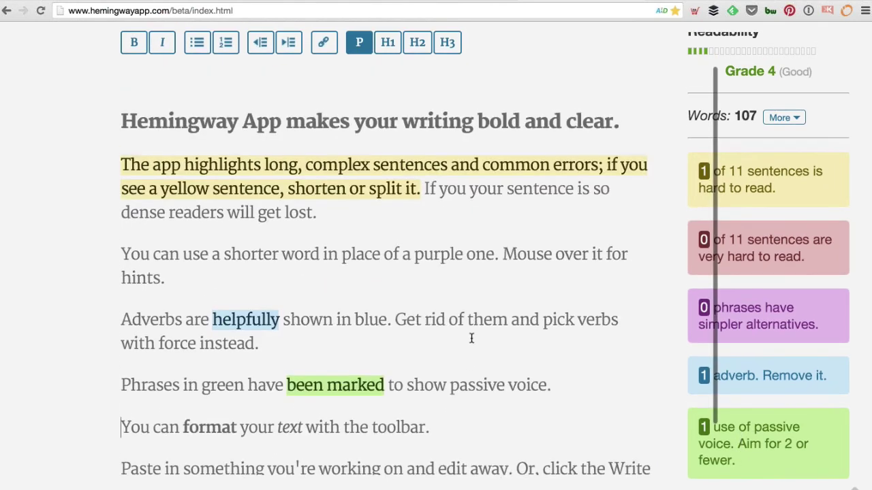
scroll(251, 158, down, 2)
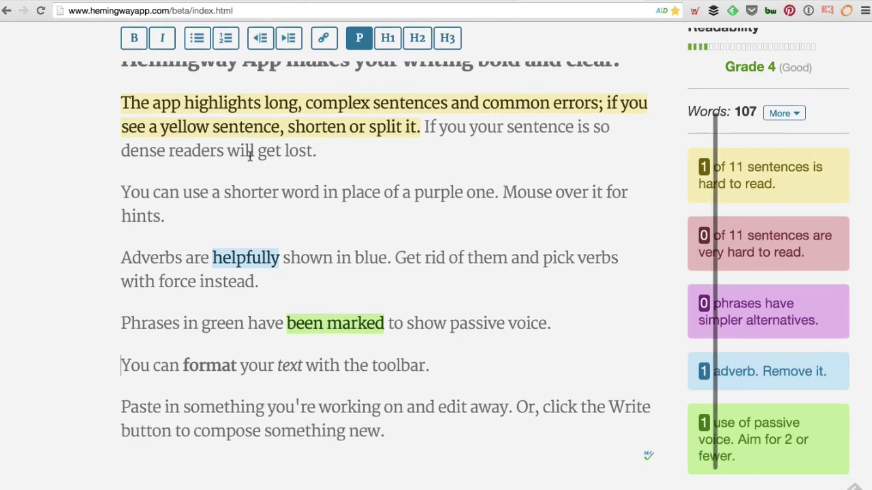